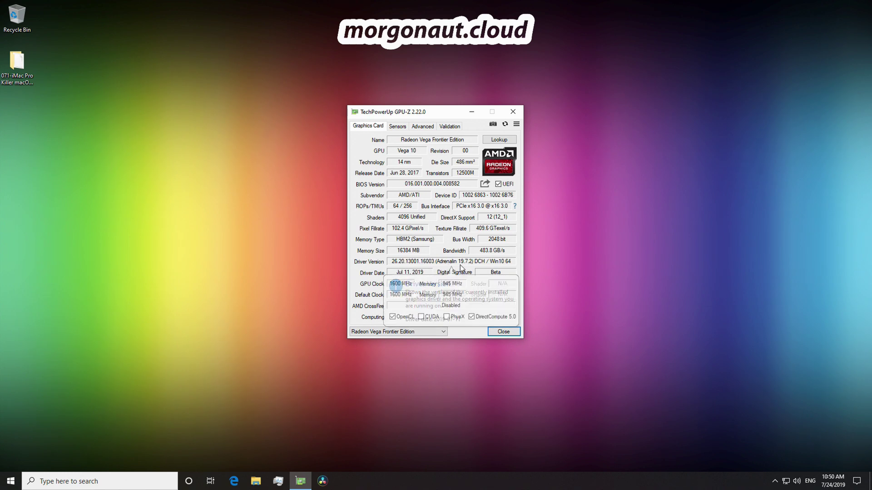
- Close the graphics card information window and launch luxmark.exe from a Windows search
{"action": "left_click", "coordinate": [503, 332]}
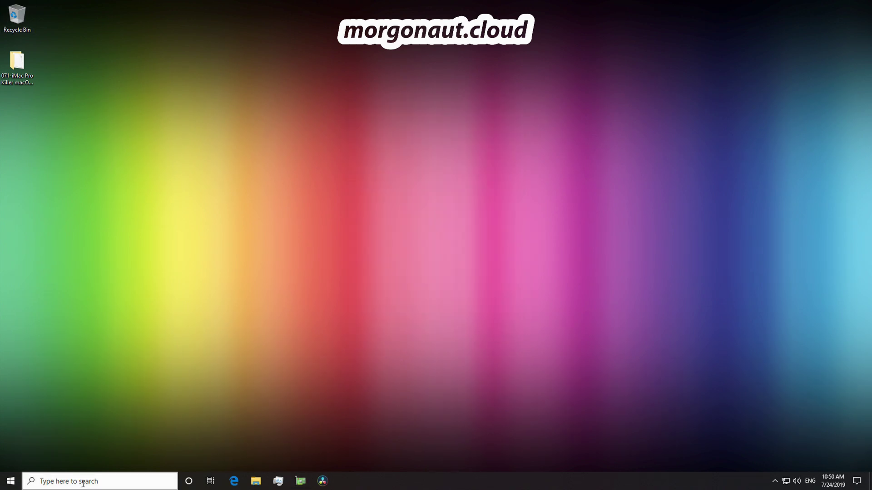
{"action": "left_click", "coordinate": [86, 480]}
{"action": "type", "text": "luxmark"}
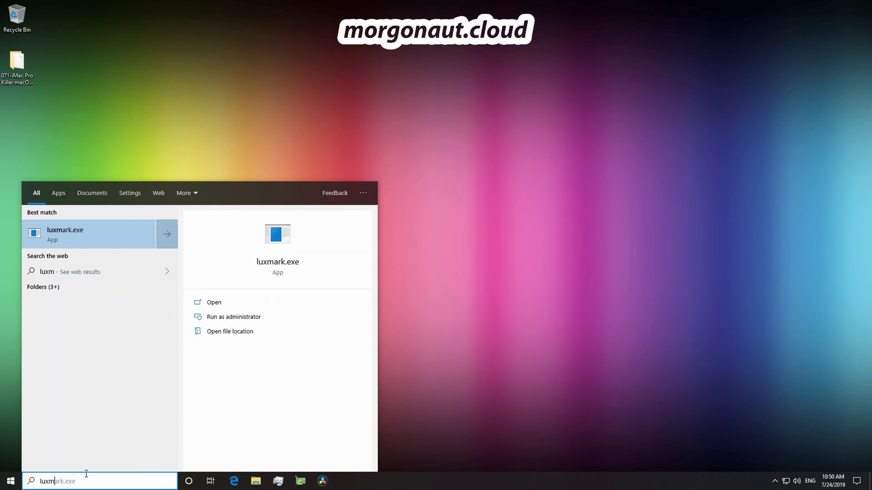
{"action": "key", "text": "Return"}
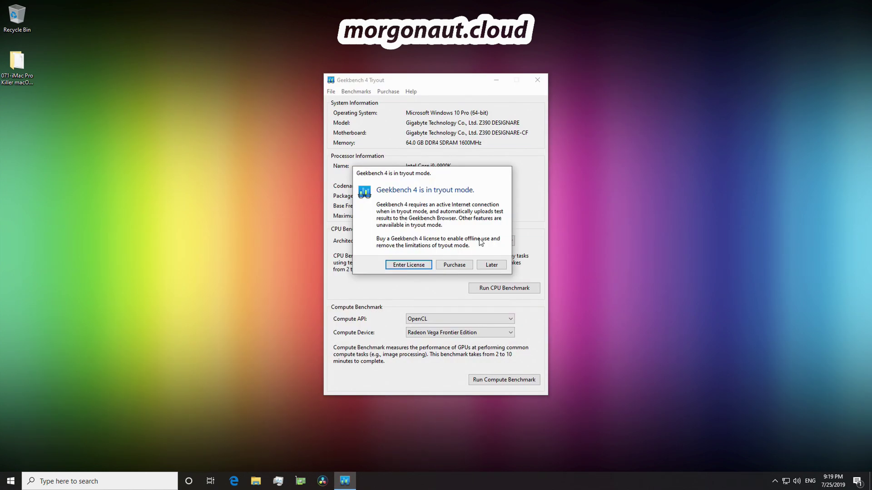
- Postpone the Geekbench 4 licence prompt and run the OpenCL compute benchmark on the Radeon Vega Frontier Edition
{"action": "left_click", "coordinate": [500, 268]}
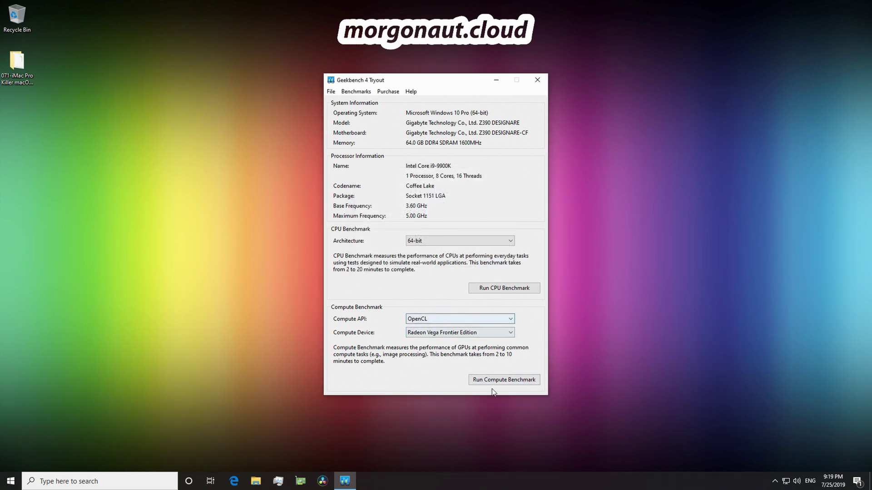
{"action": "left_click", "coordinate": [511, 380]}
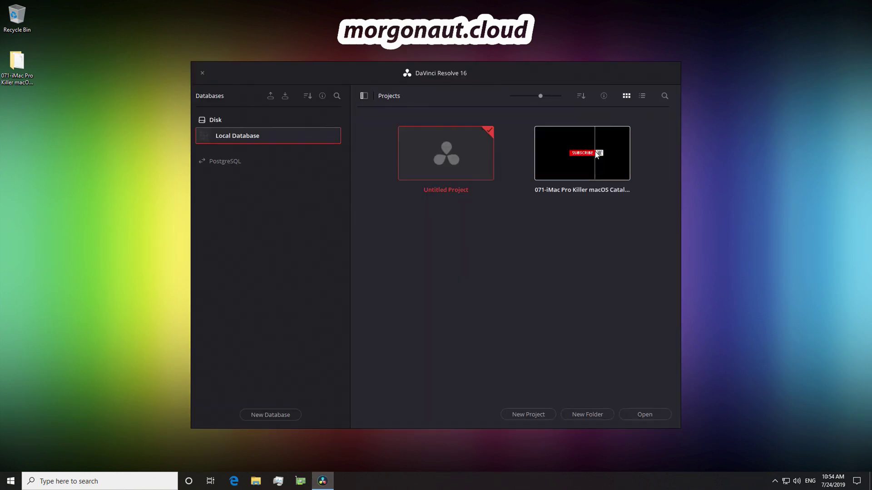
- Open the 071-iMac Pro Killer project in DaVinci Resolve and check the metadata of 071-03.mov and Recording 006.mov
{"action": "double_click", "coordinate": [596, 154]}
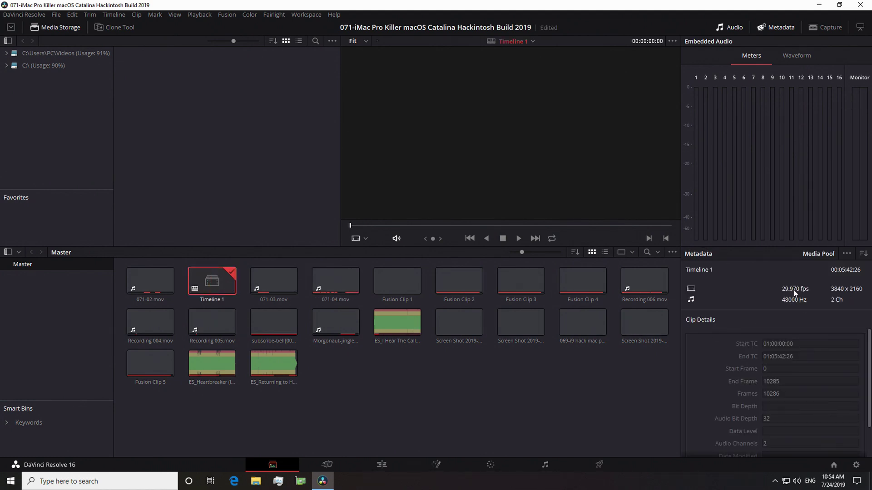
{"action": "left_click", "coordinate": [282, 282]}
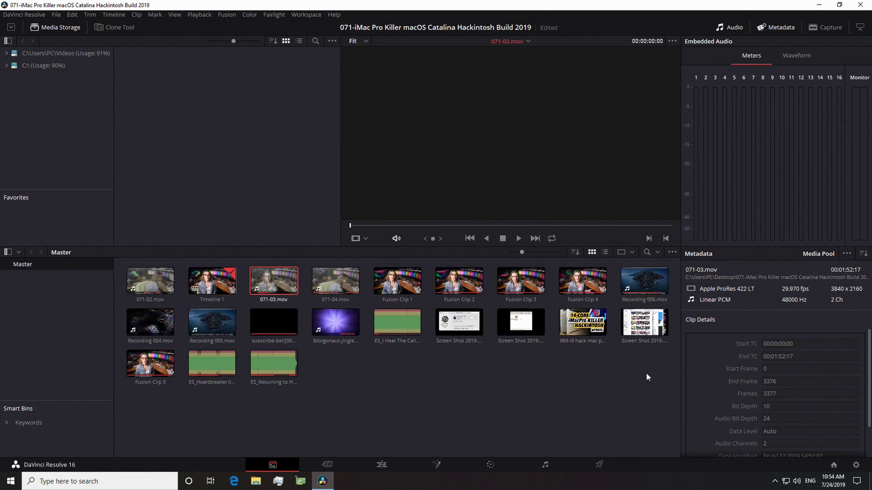
{"action": "left_click", "coordinate": [648, 285]}
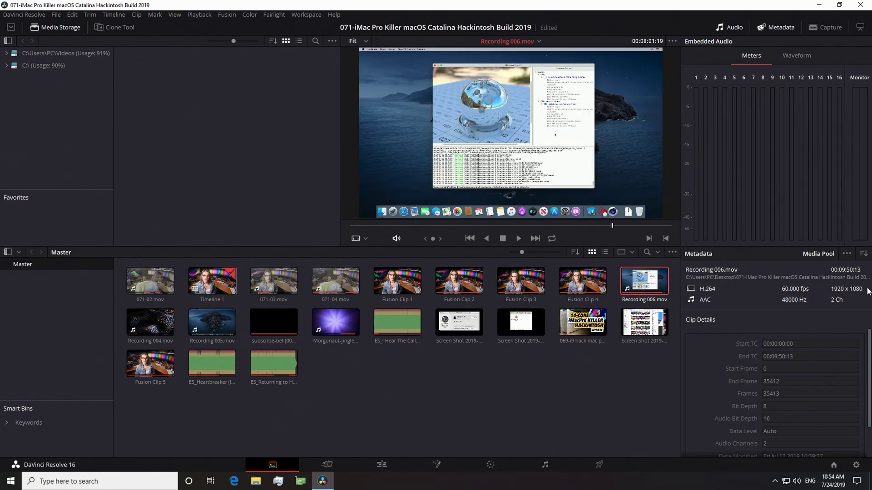
{"action": "left_click", "coordinate": [460, 400]}
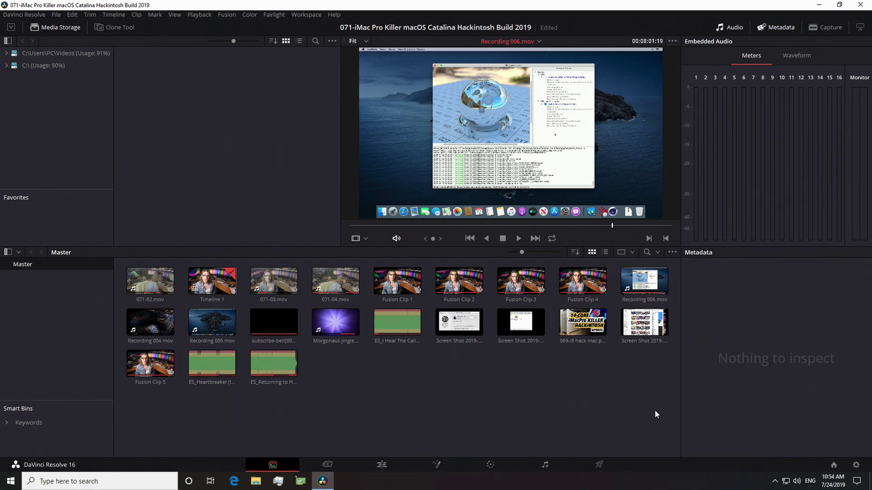
- Review the project's timeline format, video monitoring and render cache settings, leaving the Project Settings without saving
{"action": "left_click", "coordinate": [857, 465]}
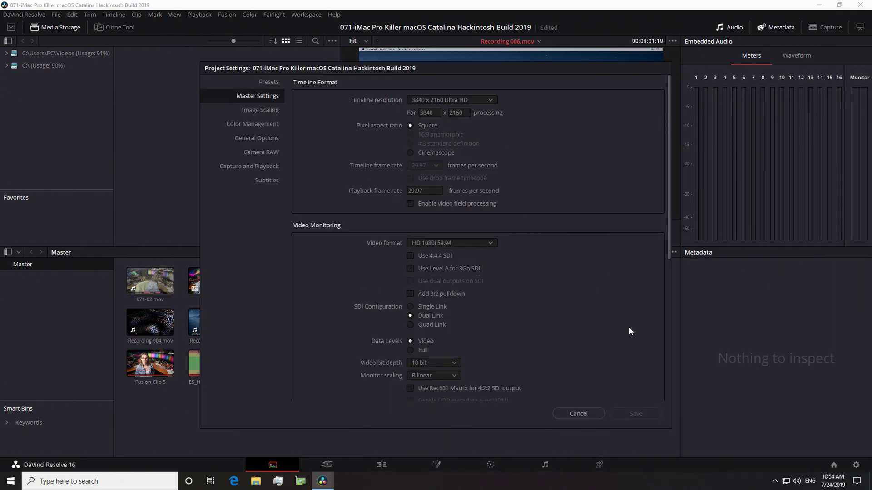
{"action": "scroll", "coordinate": [572, 319], "scroll_direction": "down", "scroll_amount": 7}
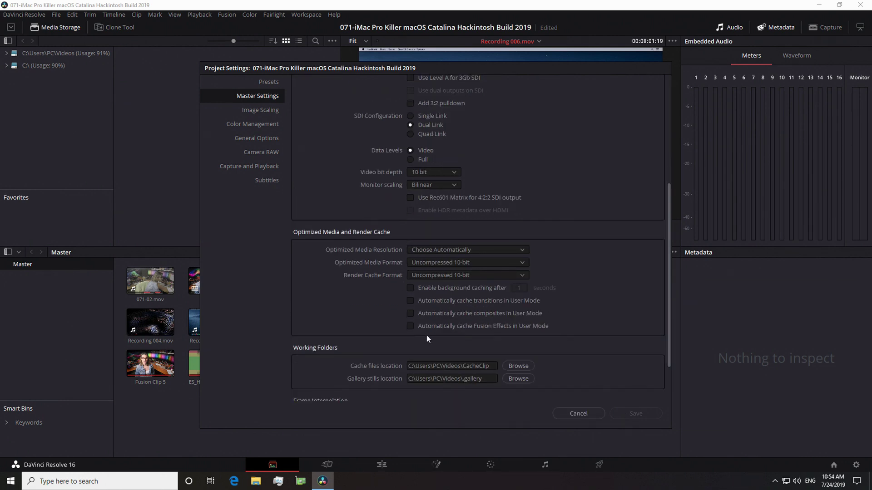
{"action": "left_click", "coordinate": [579, 413]}
- Delete all render cache for the current project
{"action": "left_click", "coordinate": [203, 14]}
{"action": "left_click", "coordinate": [203, 16]}
{"action": "left_click", "coordinate": [200, 15]}
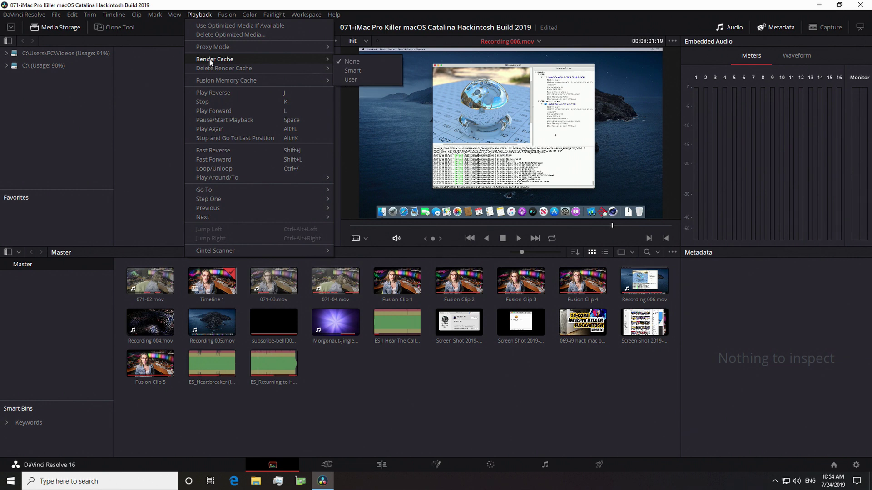
{"action": "mouse_move", "coordinate": [309, 73]}
{"action": "left_click", "coordinate": [356, 71]}
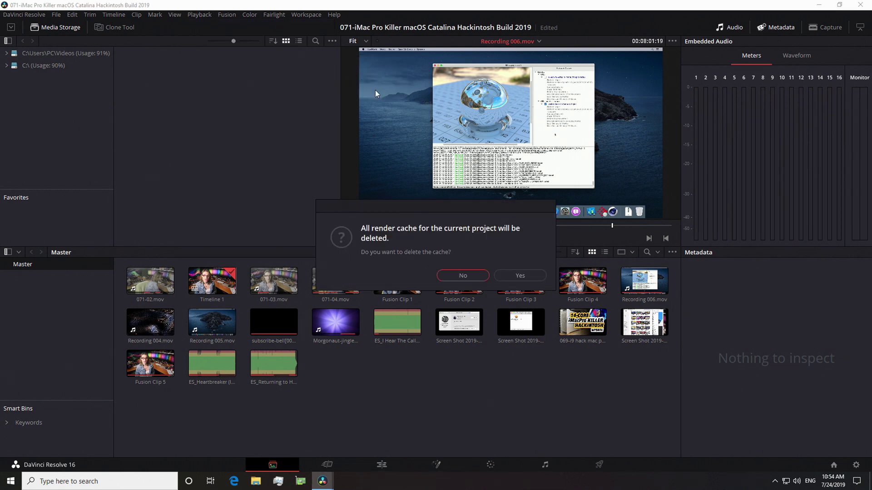
{"action": "left_click", "coordinate": [520, 278]}
- Delete the project's optimized media
{"action": "left_click", "coordinate": [199, 14]}
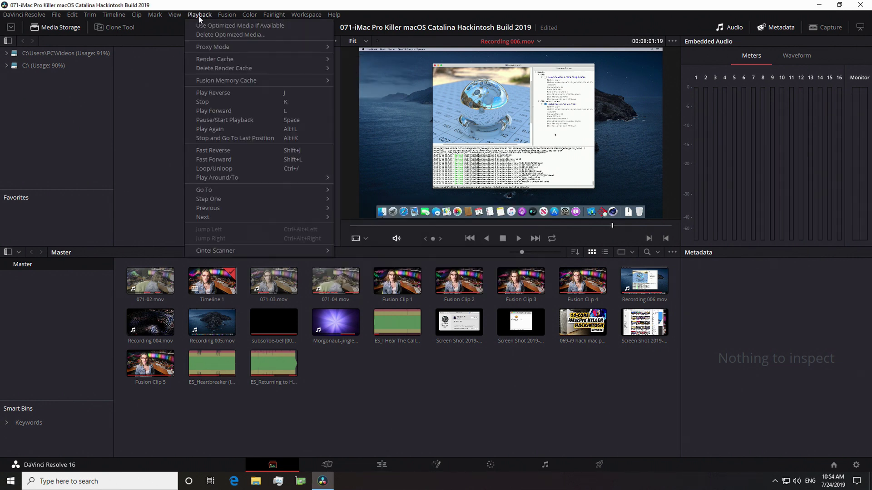
{"action": "left_click", "coordinate": [208, 35]}
{"action": "left_click", "coordinate": [520, 276]}
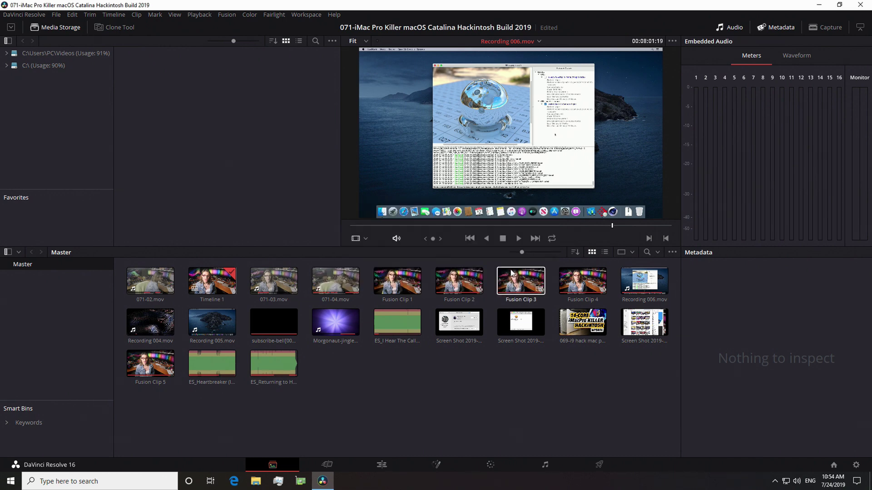
- Open Timeline 1 on the Edit page and scrub through its footage back to about 01:00:47:04
{"action": "left_click", "coordinate": [382, 464]}
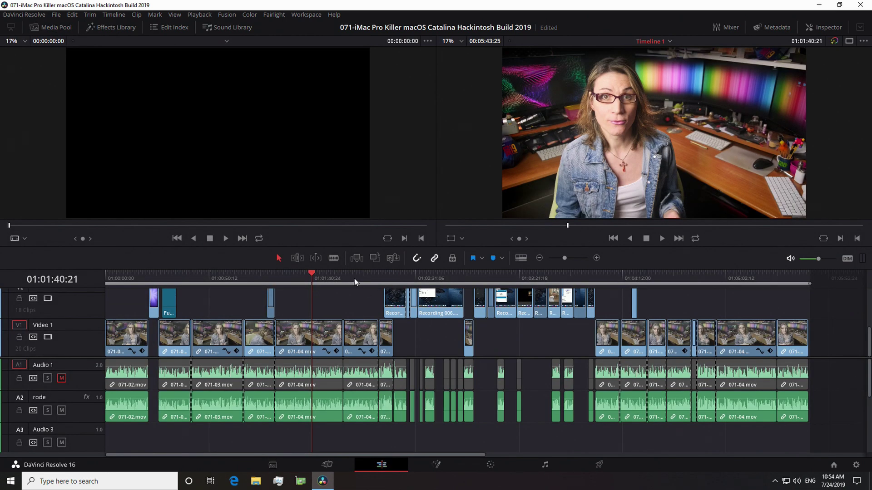
{"action": "left_click_drag", "start_coordinate": [355, 280], "coordinate": [211, 285]}
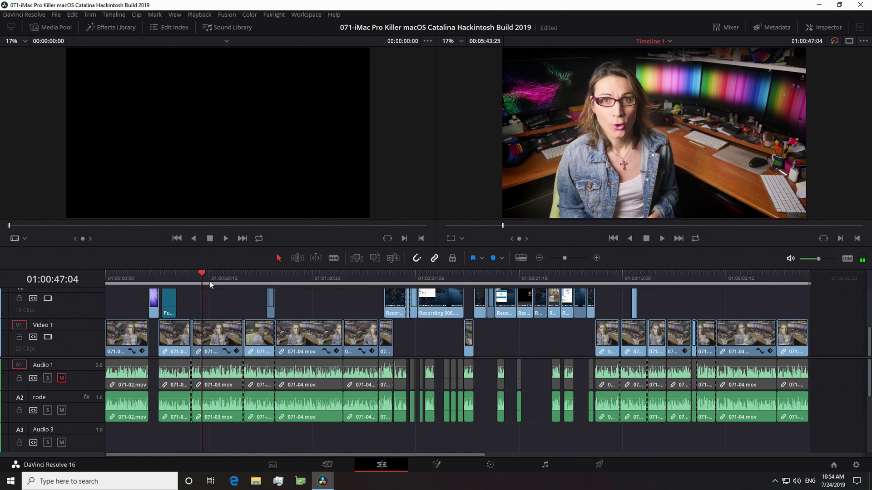
- Set up delivery with the H.264 Master preset, saving the output as Untitled on the Desktop
{"action": "left_click", "coordinate": [600, 465]}
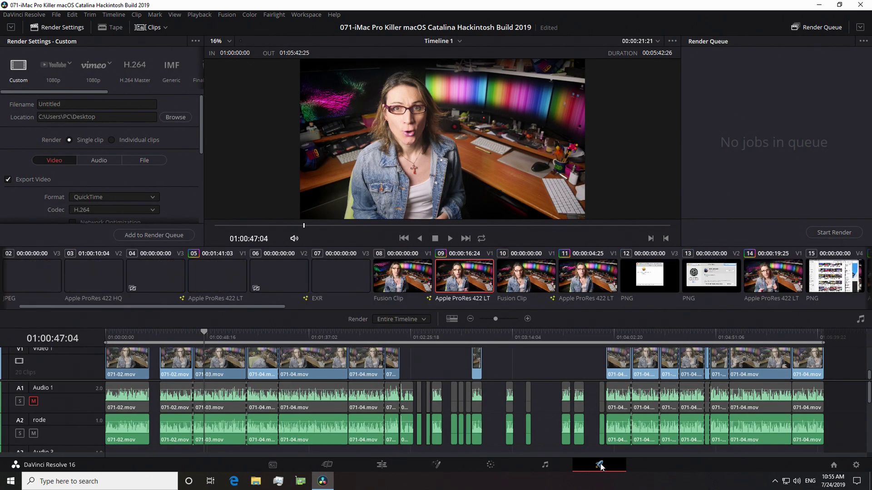
{"action": "left_click", "coordinate": [135, 68]}
{"action": "left_click", "coordinate": [175, 117]}
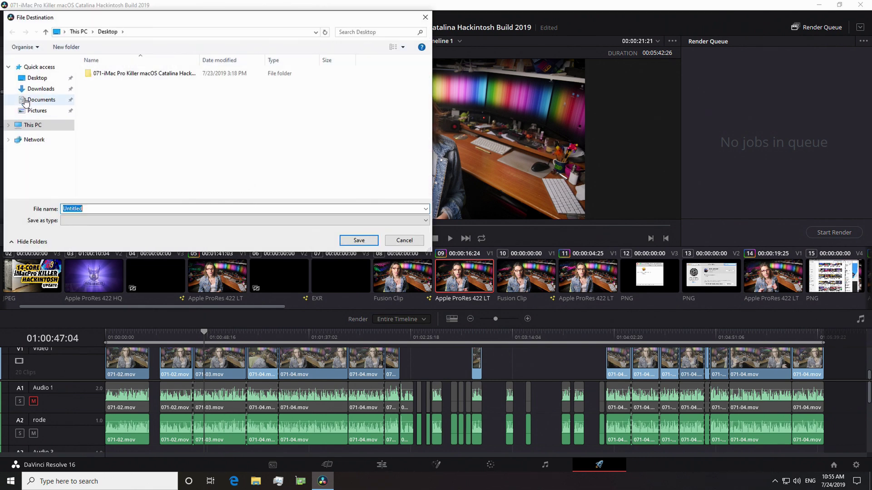
{"action": "left_click", "coordinate": [37, 77]}
{"action": "left_click", "coordinate": [359, 240]}
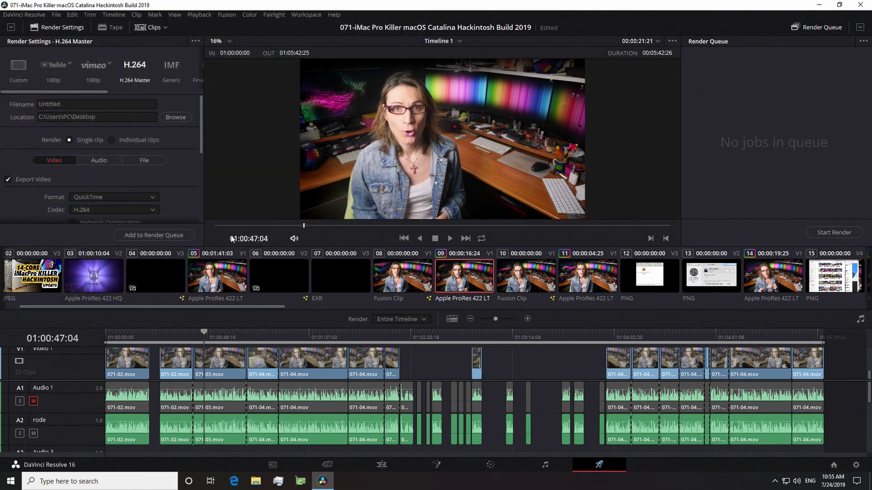
- Restrict the render quality to 80000 Kb/s and set the render range to In/Out Range
{"action": "left_click_drag", "start_coordinate": [203, 140], "coordinate": [206, 181]}
{"action": "left_click", "coordinate": [73, 193]}
{"action": "left_click", "coordinate": [421, 321]}
{"action": "left_click", "coordinate": [402, 343]}
- Add the H.264 job to the render queue and start rendering it
{"action": "left_click", "coordinate": [167, 235]}
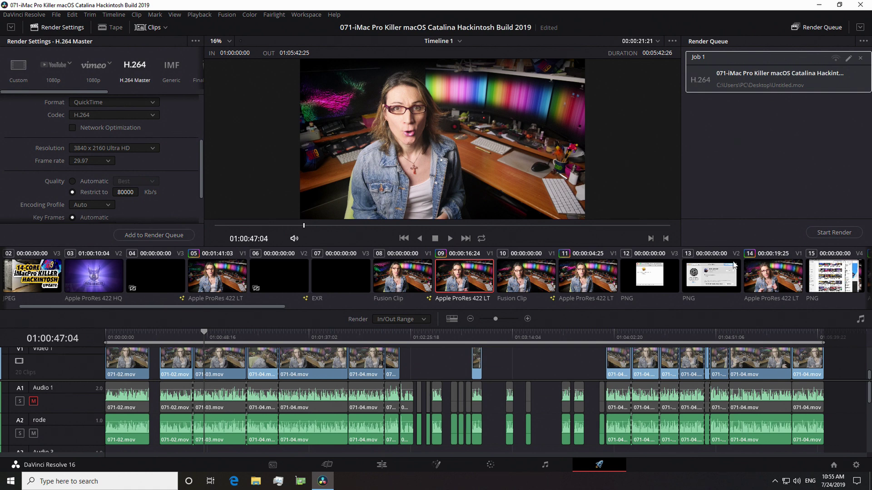
{"action": "left_click", "coordinate": [837, 233]}
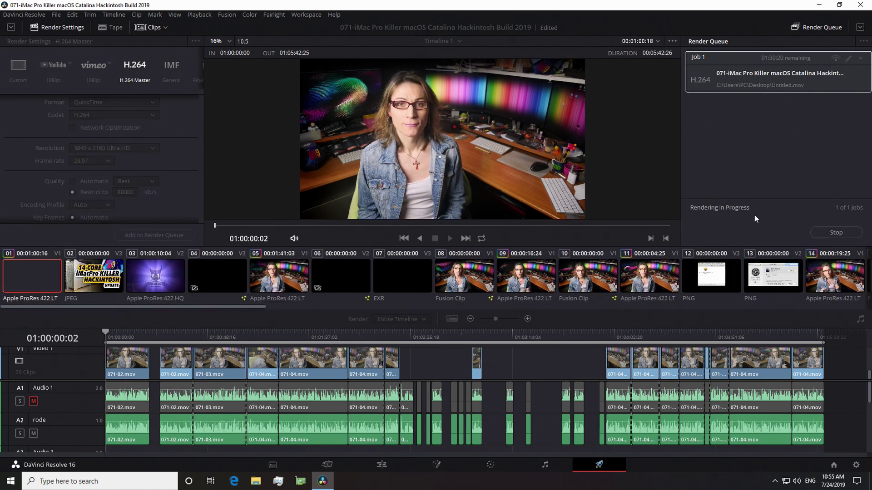
- Open GPU-Z's sensor readings and place the window over the render settings to monitor the GPU during the render
{"action": "left_click", "coordinate": [298, 481]}
{"action": "left_click", "coordinate": [378, 309]}
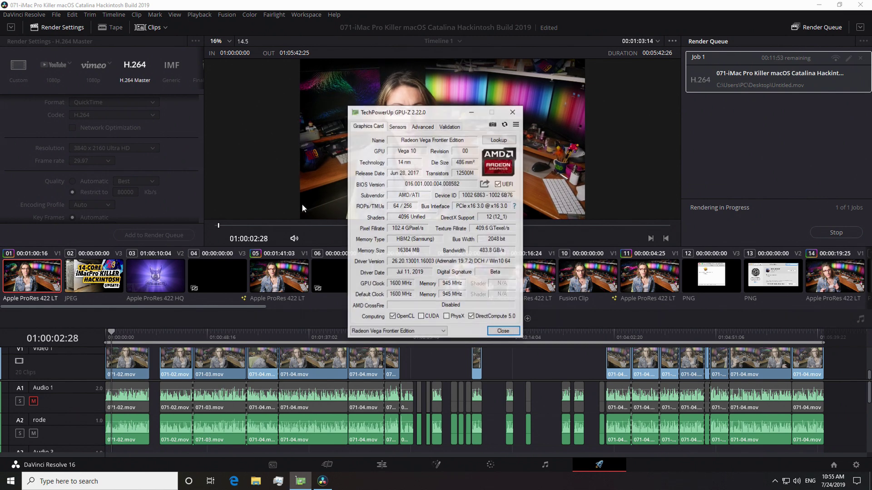
{"action": "left_click", "coordinate": [397, 126]}
{"action": "left_click_drag", "start_coordinate": [405, 112], "coordinate": [77, 77]}
- Monitor the render with Task Manager's CPU performance graph, then return to the render queue in DaVinci Resolve
{"action": "left_click", "coordinate": [278, 481]}
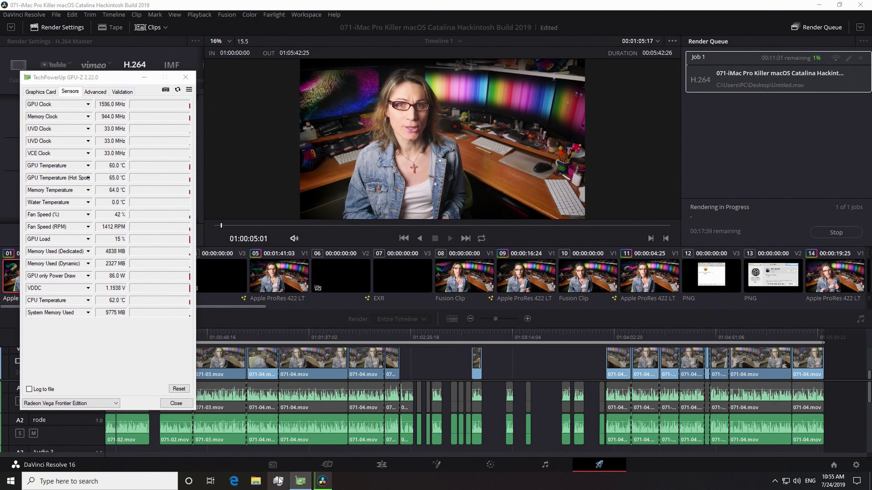
{"action": "left_click", "coordinate": [611, 143]}
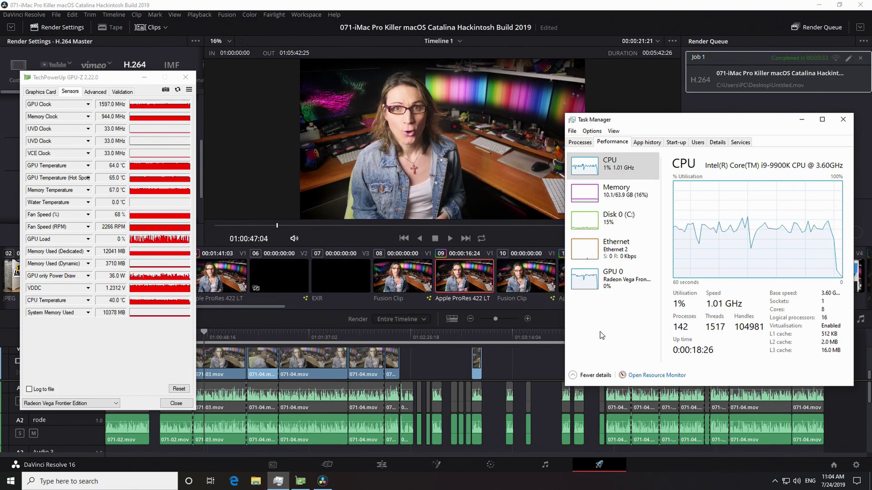
{"action": "left_click", "coordinate": [741, 105]}
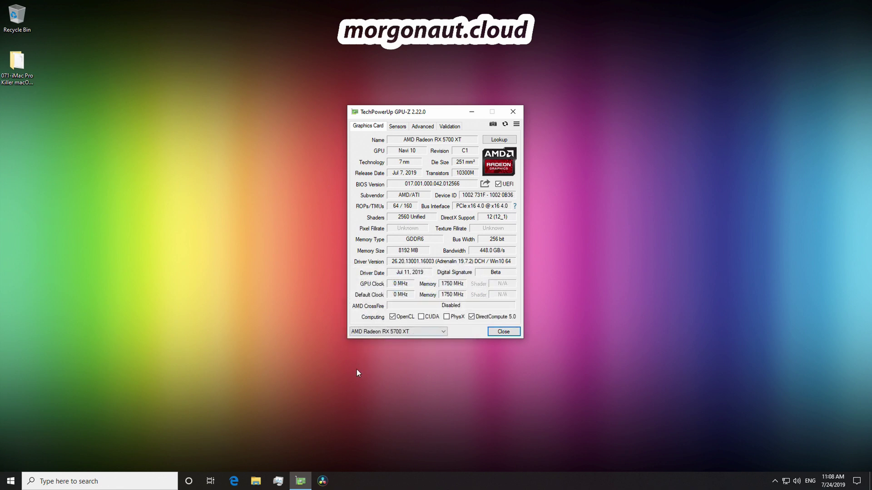
- Launch Google Chrome and open AMD's drivers and support page
{"action": "left_click", "coordinate": [86, 481]}
{"action": "type", "text": "chro"}
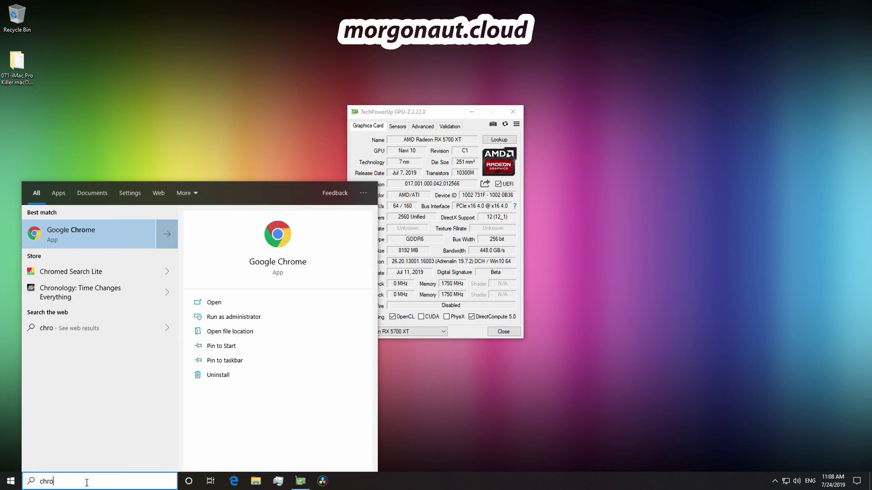
{"action": "key", "text": "Return"}
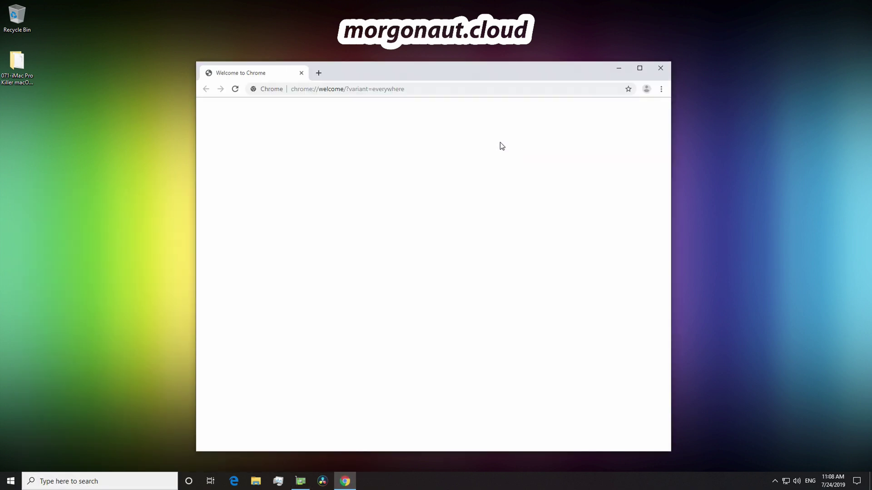
{"action": "triple_click", "coordinate": [360, 91]}
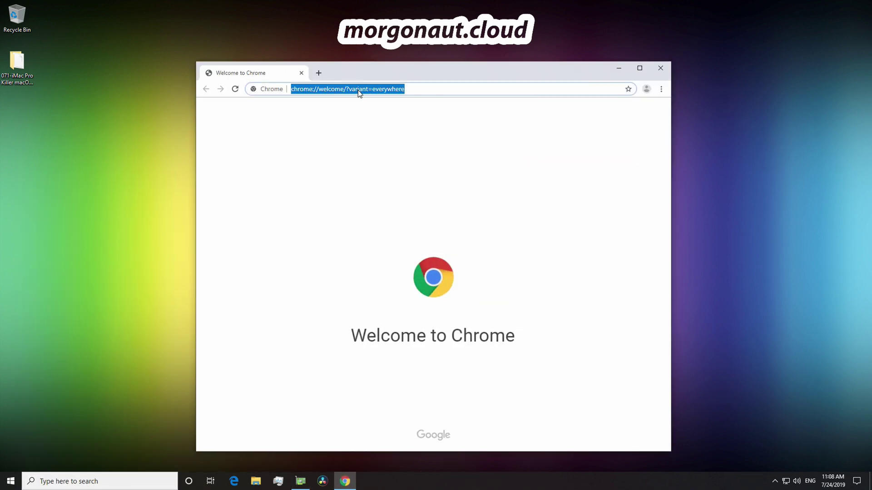
{"action": "type", "text": "amd"}
{"action": "key", "text": "Return"}
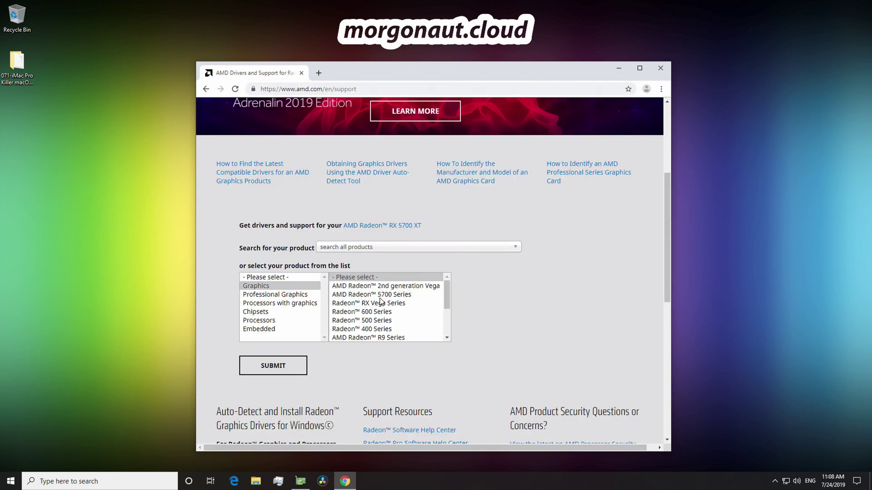
- Look up the AMD Radeon RX 5700 XT in the 5700 Series and expand its Windows 10 64-Bit Edition drivers
{"action": "left_click", "coordinate": [380, 297]}
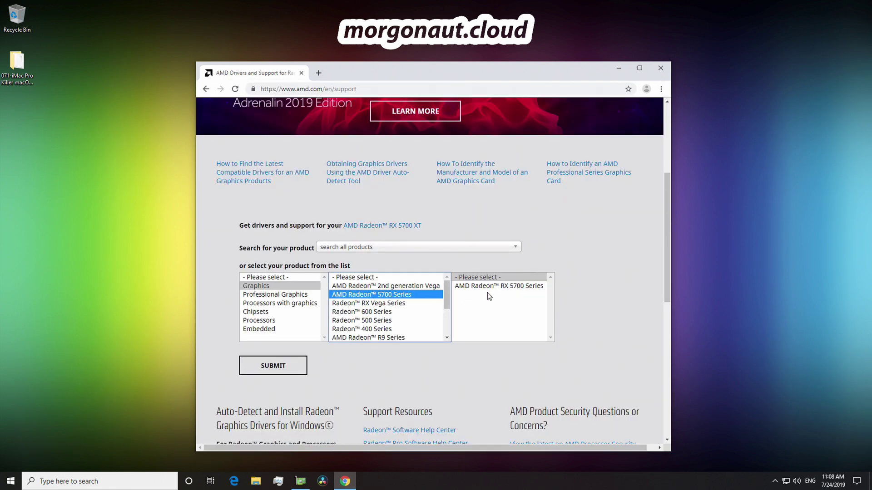
{"action": "left_click", "coordinate": [503, 287]}
{"action": "left_click", "coordinate": [585, 296]}
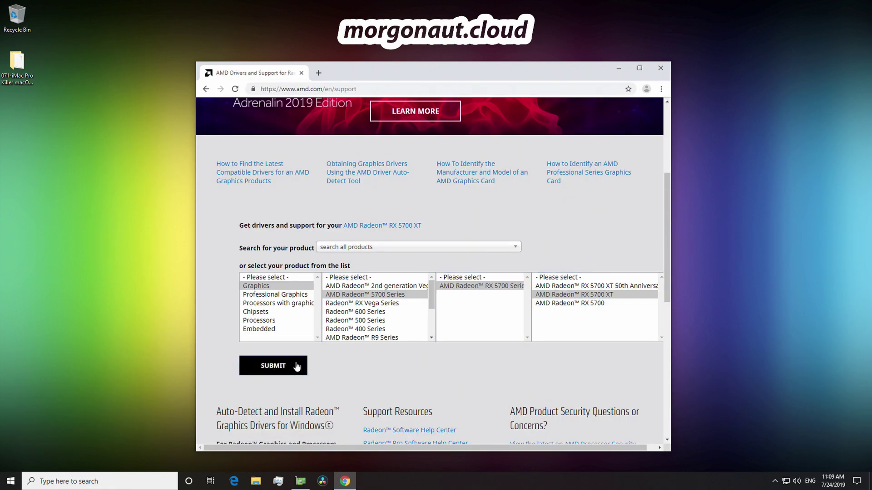
{"action": "left_click", "coordinate": [273, 365]}
{"action": "left_click", "coordinate": [347, 375]}
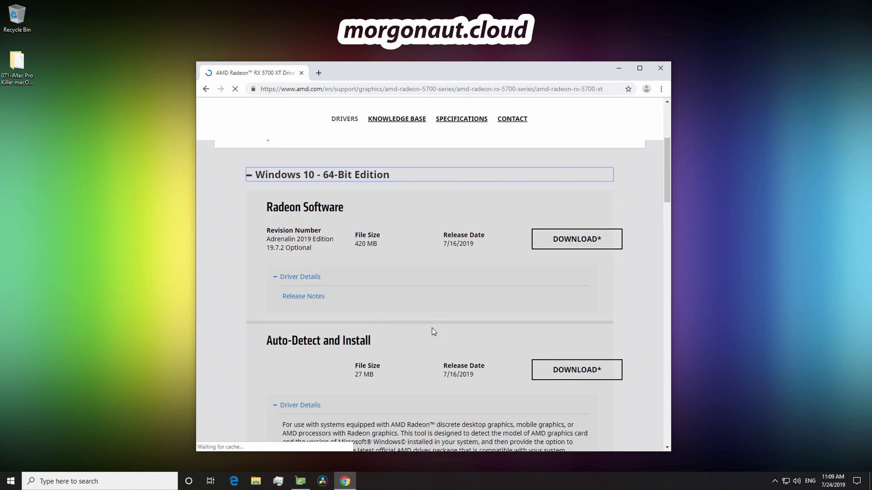
- Check the revision number of the listed Radeon Software driver and close the browser
{"action": "left_click_drag", "start_coordinate": [267, 248], "coordinate": [286, 248]}
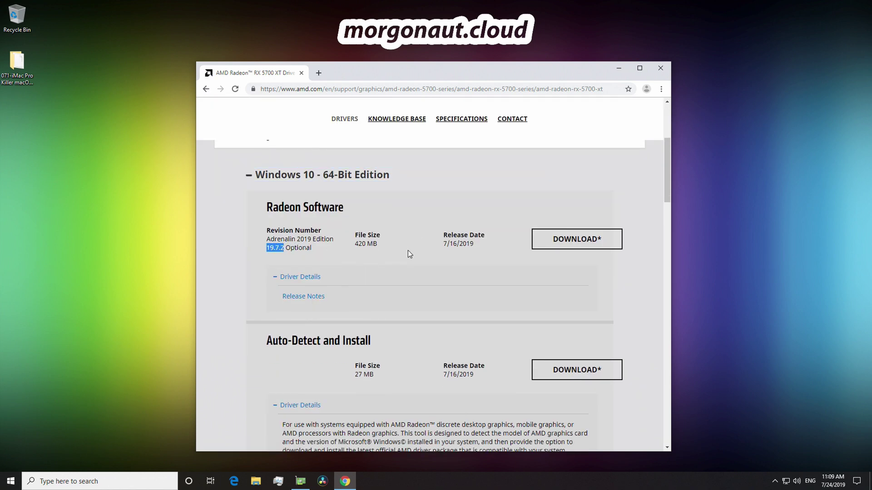
{"action": "left_click", "coordinate": [661, 69]}
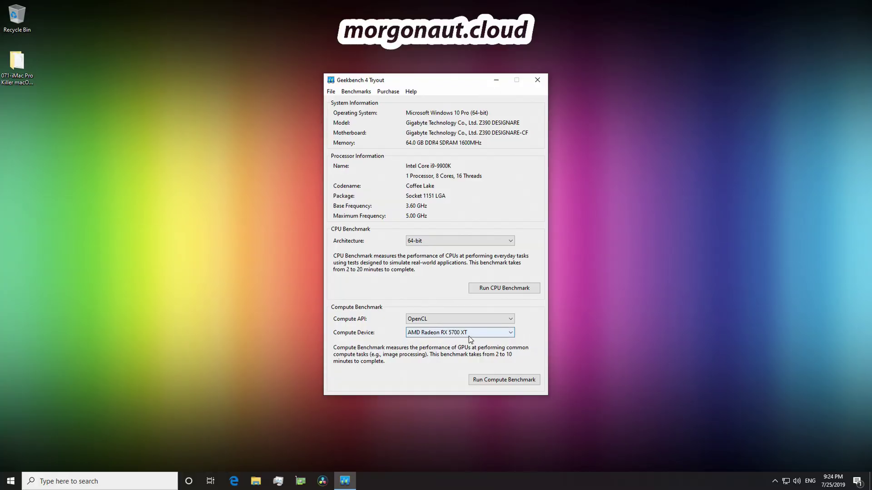
- Run the Geekbench 4 OpenCL compute benchmark on the AMD Radeon RX 5700 XT
{"action": "left_click", "coordinate": [528, 383]}
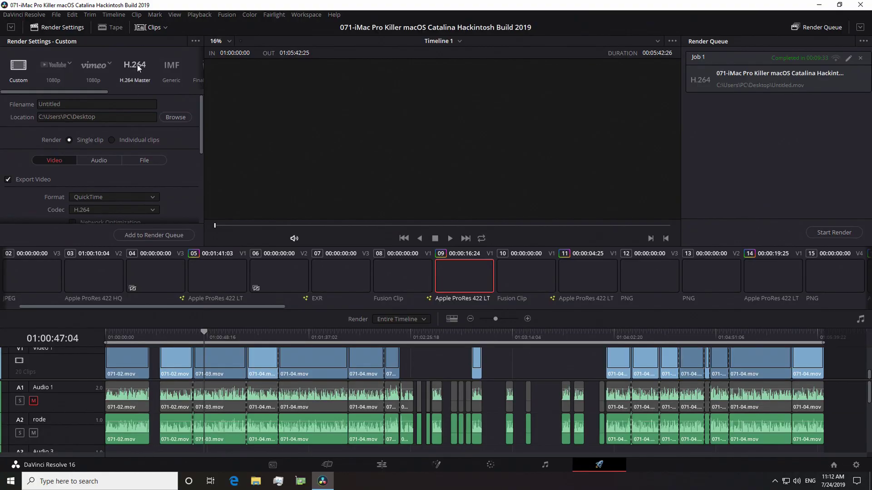
- Queue an H.264 Master render in DaVinci Resolve with quality restricted to 80000 Kb/s and start rendering it
{"action": "left_click_drag", "start_coordinate": [200, 114], "coordinate": [202, 168]}
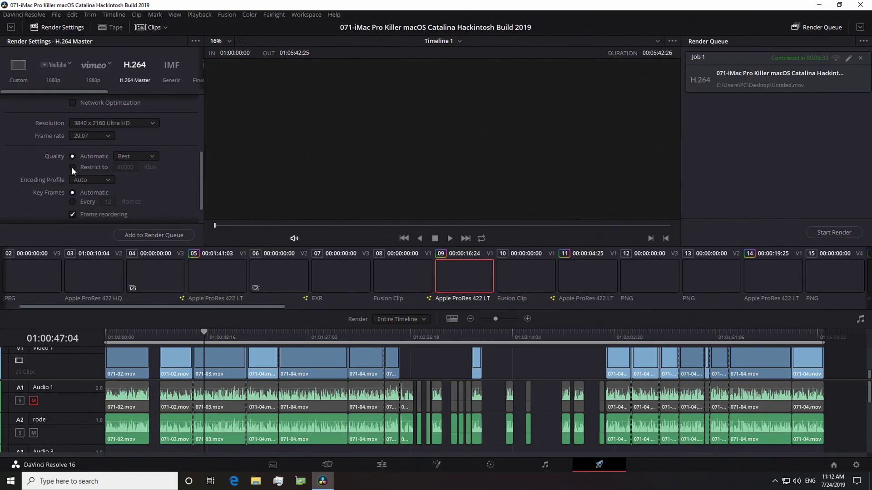
{"action": "left_click", "coordinate": [169, 235]}
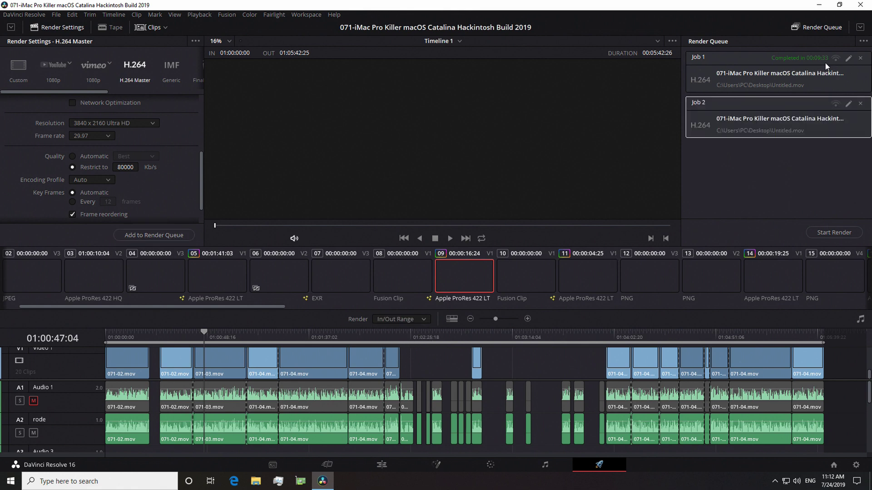
{"action": "left_click", "coordinate": [842, 233]}
- Launch GPU-Z with permission to make changes and place its sensor readings beside the render preview
{"action": "left_click", "coordinate": [301, 481]}
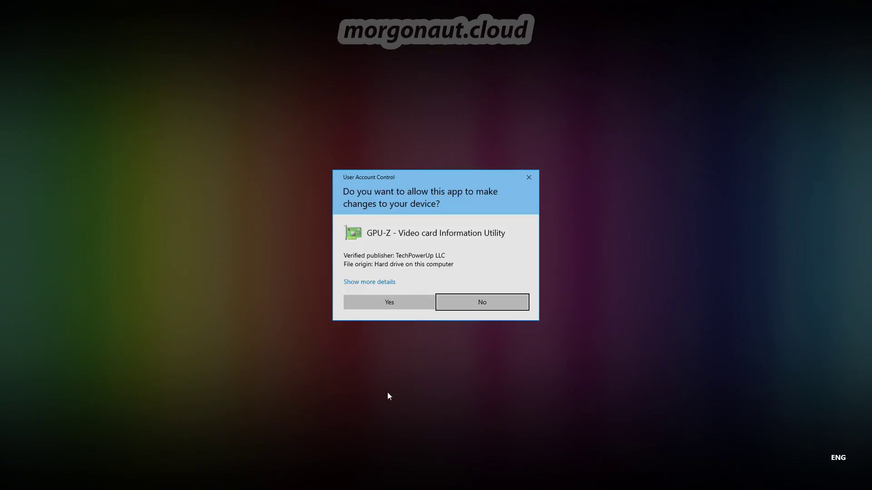
{"action": "left_click", "coordinate": [406, 304]}
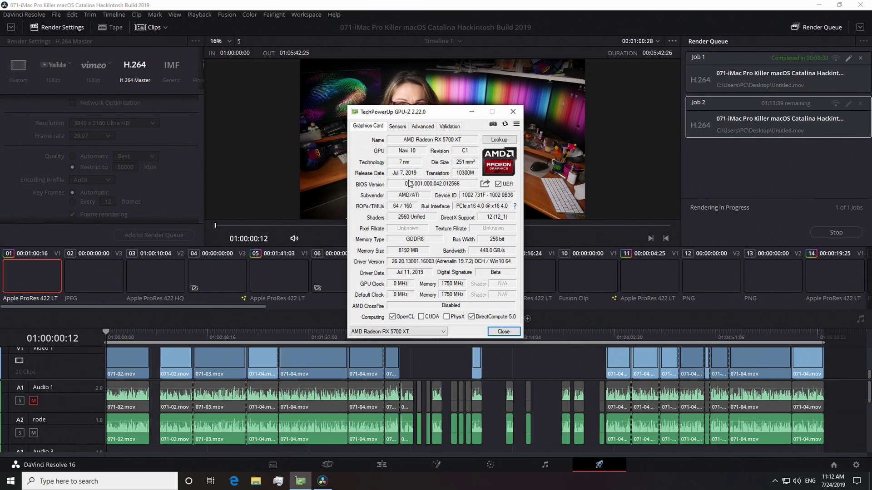
{"action": "left_click", "coordinate": [398, 126]}
{"action": "left_click_drag", "start_coordinate": [409, 111], "coordinate": [80, 84]}
- Monitor the CPU load of the render in Task Manager's performance view, then bring DaVinci Resolve back to the front
{"action": "left_click", "coordinate": [278, 481]}
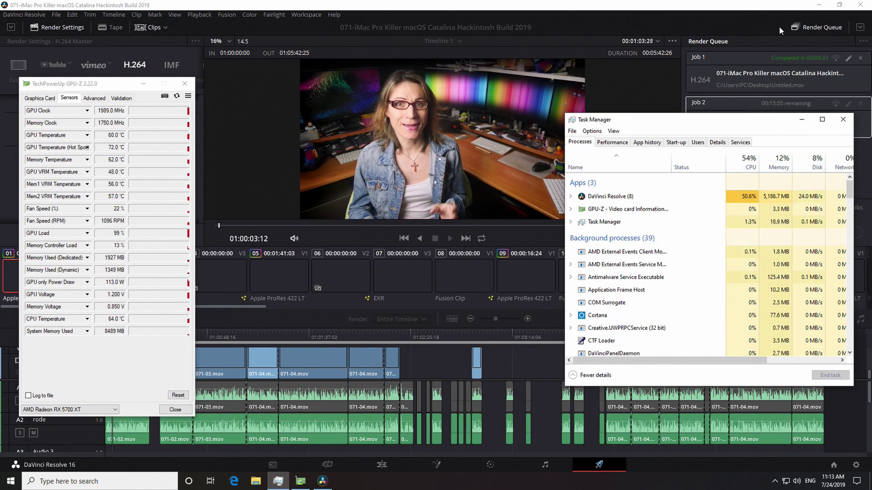
{"action": "left_click", "coordinate": [626, 141]}
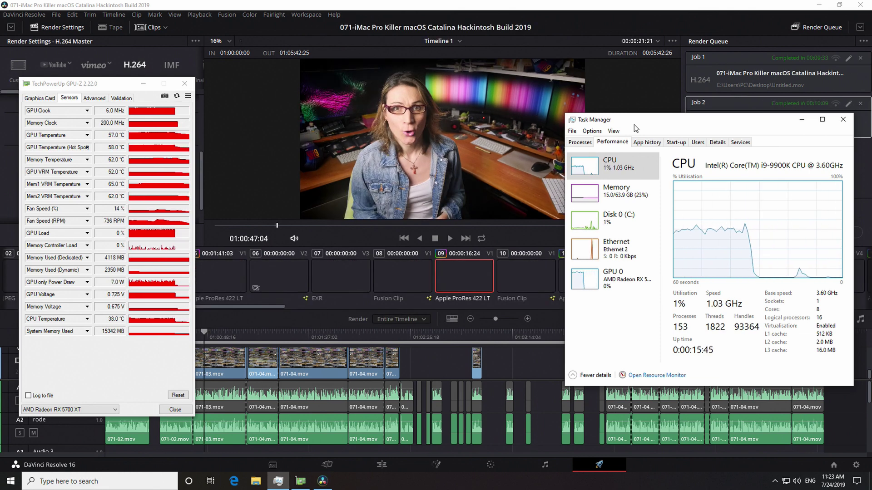
{"action": "left_click", "coordinate": [762, 22]}
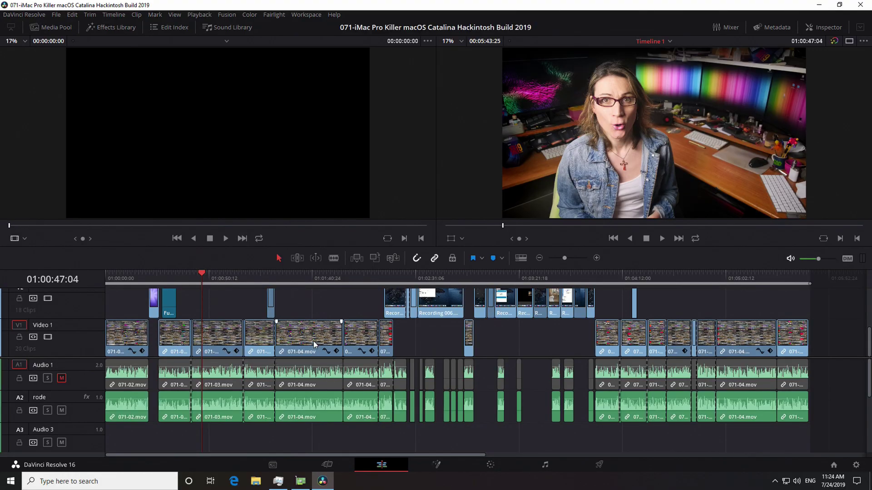
- Scrub Timeline 1 through the 071-04.mov footage and the Recording 006 clip to check the preview, then switch to the Media page
{"action": "left_click", "coordinate": [314, 277]}
{"action": "mouse_move", "coordinate": [312, 276]}
{"action": "left_mouse_down"}
{"action": "mouse_move", "coordinate": [304, 277]}
{"action": "mouse_move", "coordinate": [326, 277]}
{"action": "left_mouse_up"}
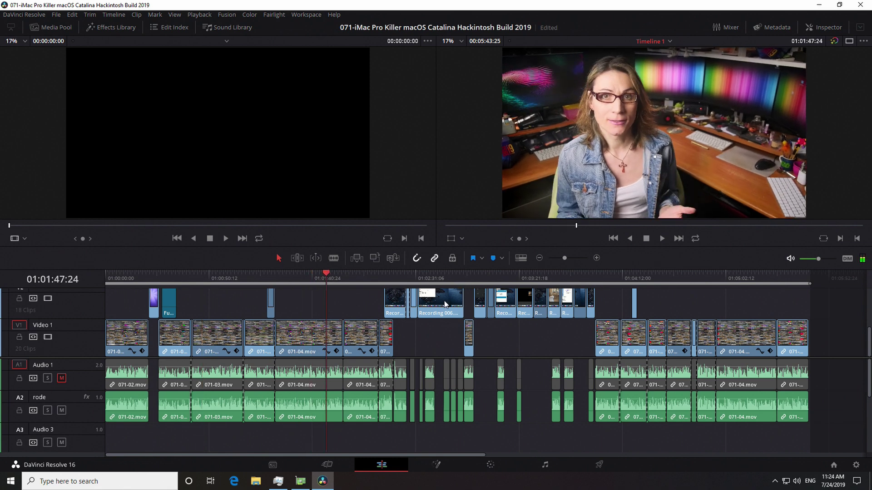
{"action": "left_click", "coordinate": [435, 275]}
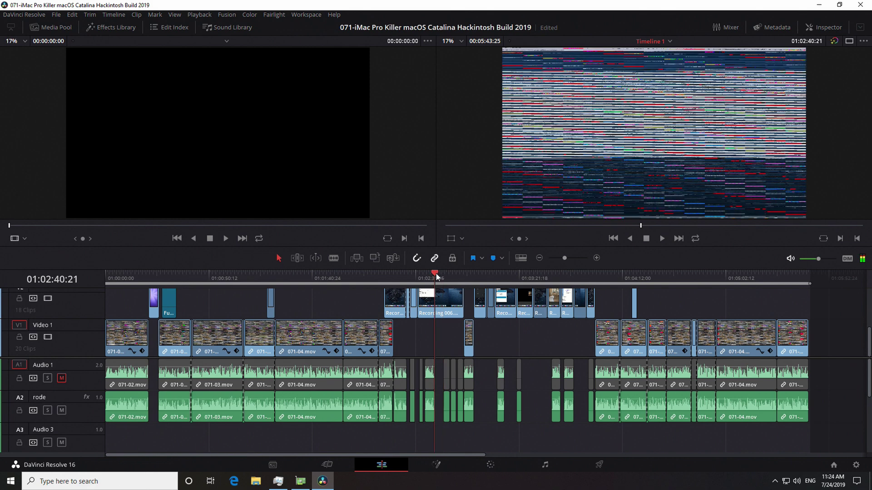
{"action": "mouse_move", "coordinate": [433, 274]}
{"action": "left_mouse_down"}
{"action": "mouse_move", "coordinate": [453, 274]}
{"action": "mouse_move", "coordinate": [435, 276]}
{"action": "left_mouse_up"}
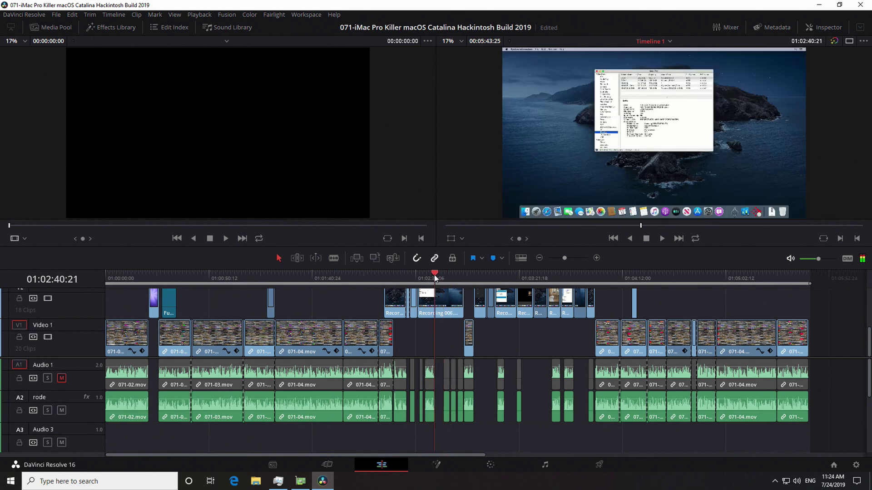
{"action": "left_click", "coordinate": [271, 466]}
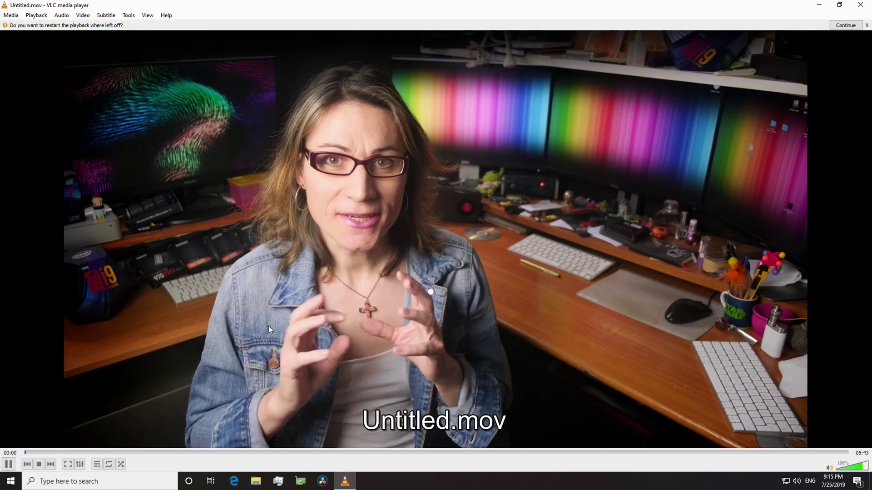
- Scrub through the rendered Untitled.mov in VLC media player from near its start to near its end
{"action": "left_click", "coordinate": [51, 452]}
{"action": "left_click_drag", "start_coordinate": [50, 452], "coordinate": [767, 447]}
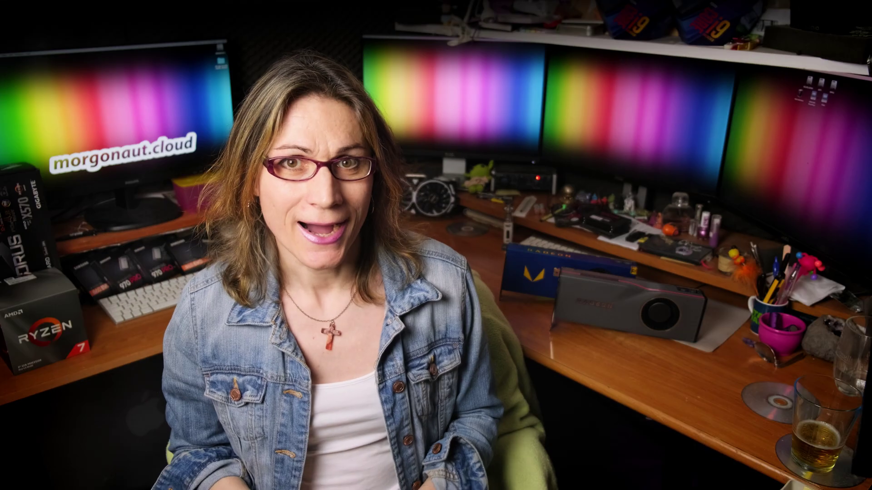